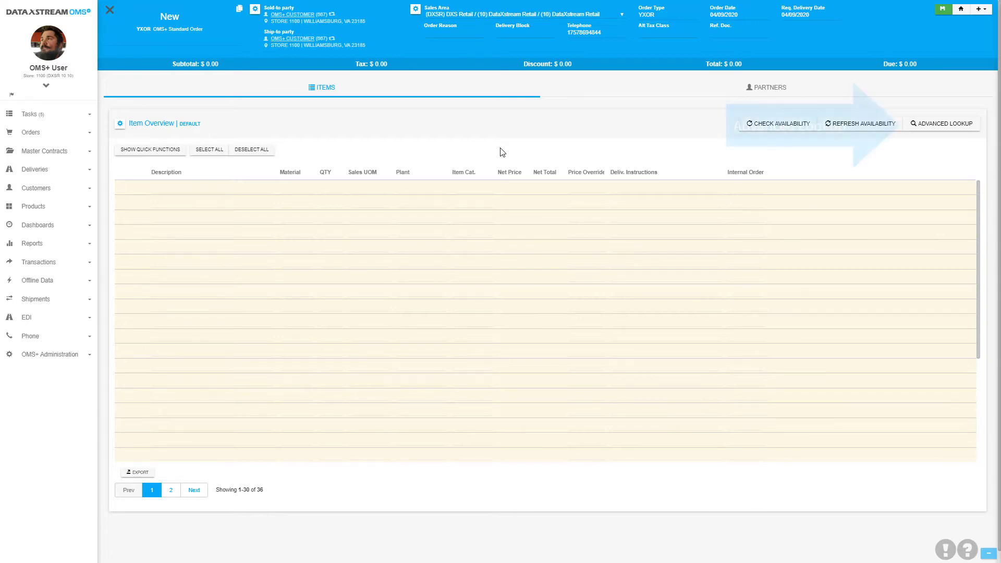
# - In Advanced Lookup, search for materials in the GAS EQUIPMENT class
pyautogui.click(929, 131)
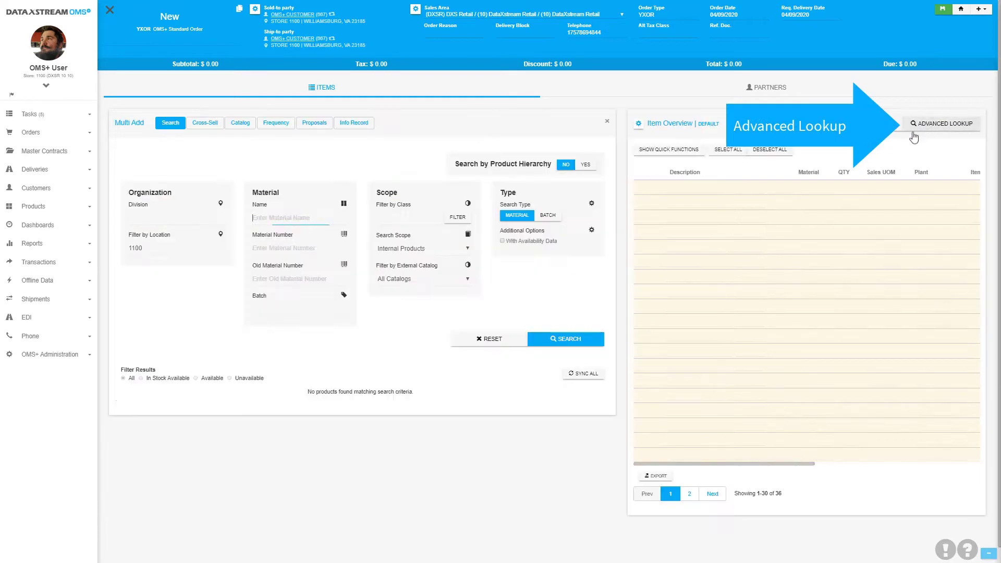
pyautogui.click(430, 223)
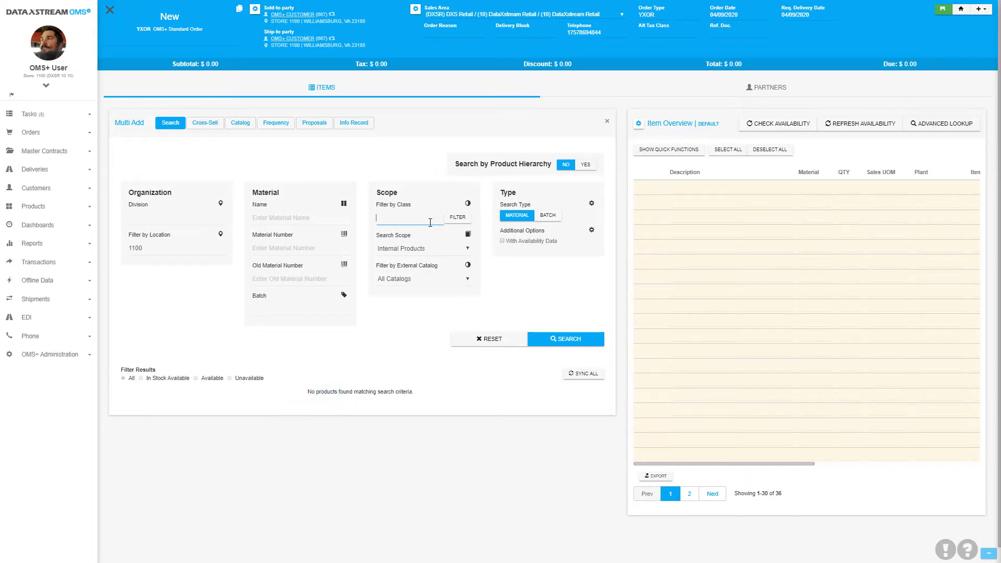
pyautogui.write('Gas')
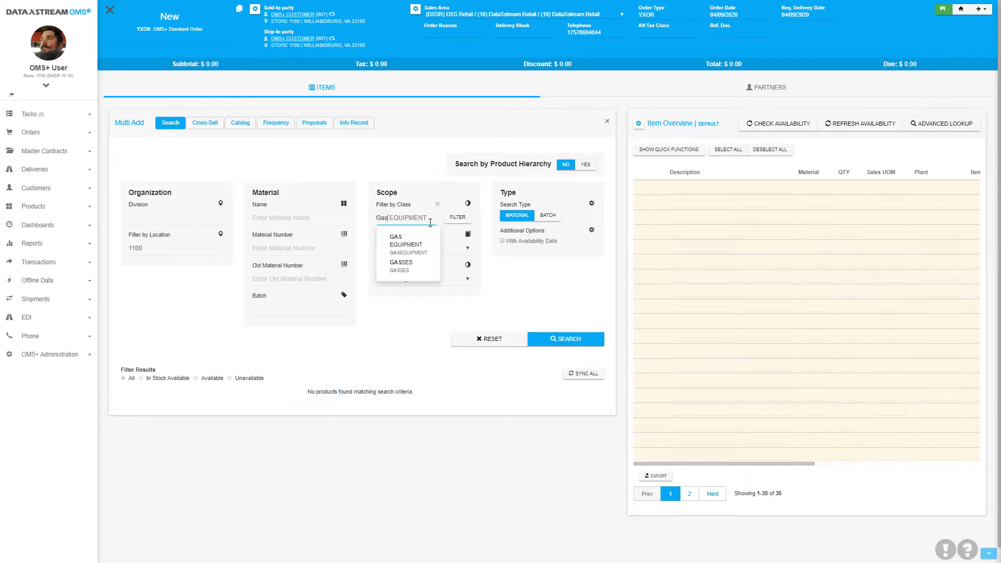
pyautogui.click(429, 242)
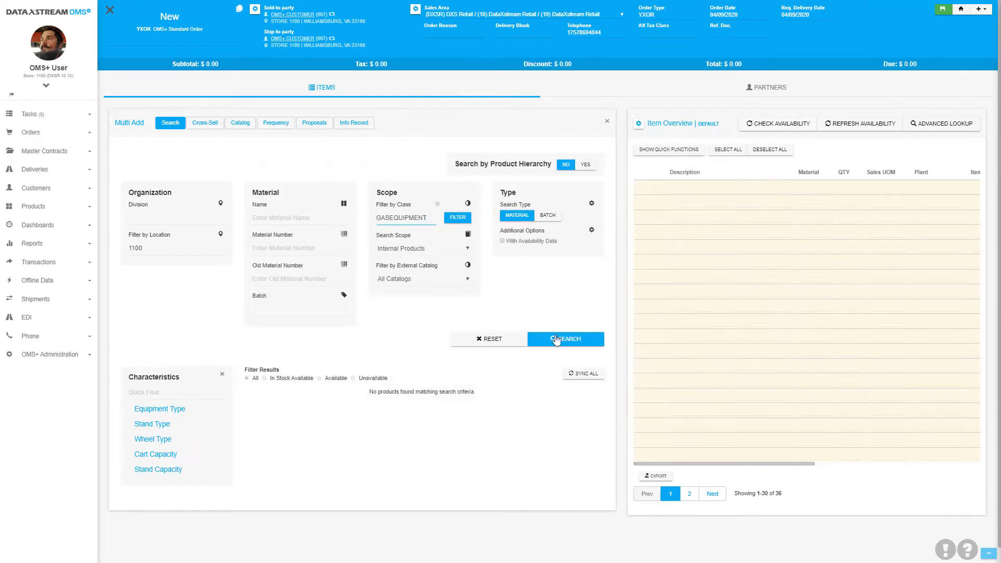
pyautogui.click(564, 342)
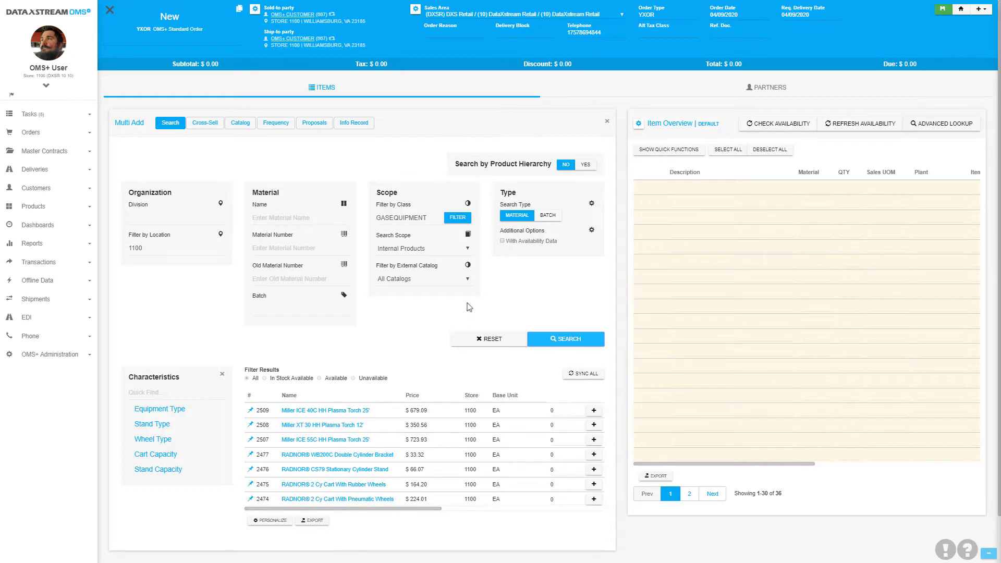
# - Re-search with availability data, filter to Cylinder Rack, and add the RADNOR WB200C Double Cylinder Bracket
pyautogui.click(502, 242)
pyautogui.click(559, 342)
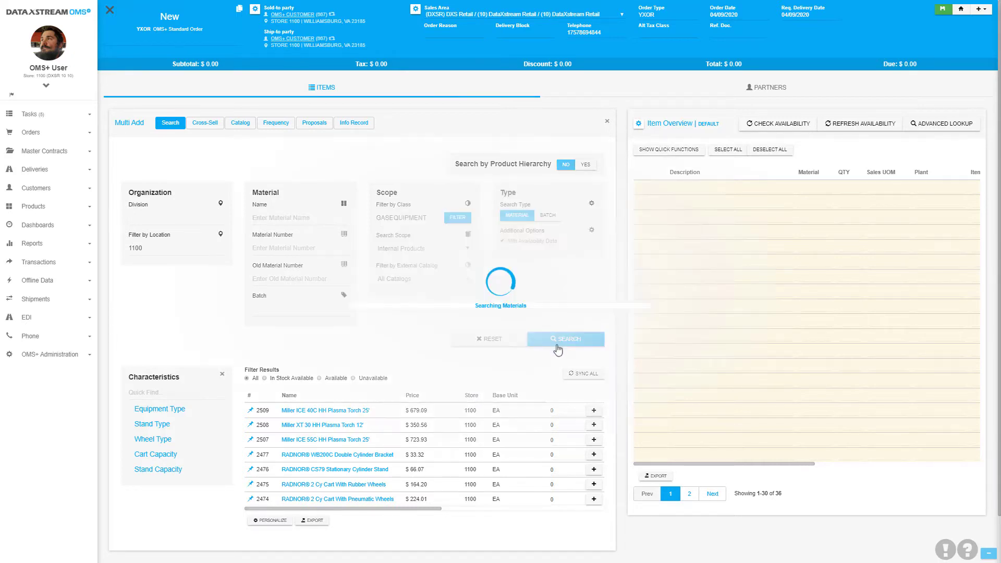
pyautogui.moveTo(412, 512)
pyautogui.mouseDown()
pyautogui.moveTo(565, 512)
pyautogui.moveTo(522, 501)
pyautogui.moveTo(385, 503)
pyautogui.mouseUp()
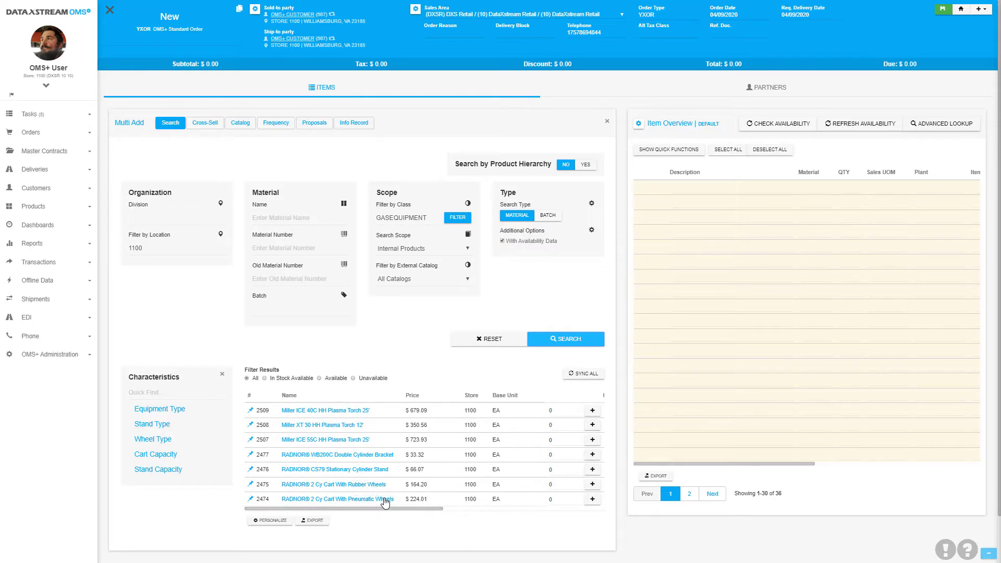
pyautogui.click(178, 416)
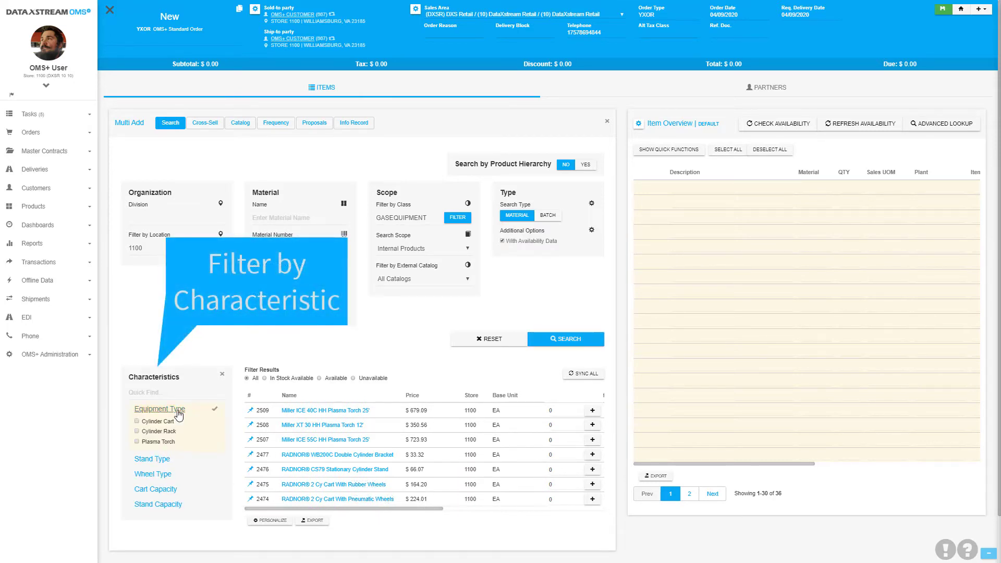
pyautogui.click(136, 432)
pyautogui.click(575, 346)
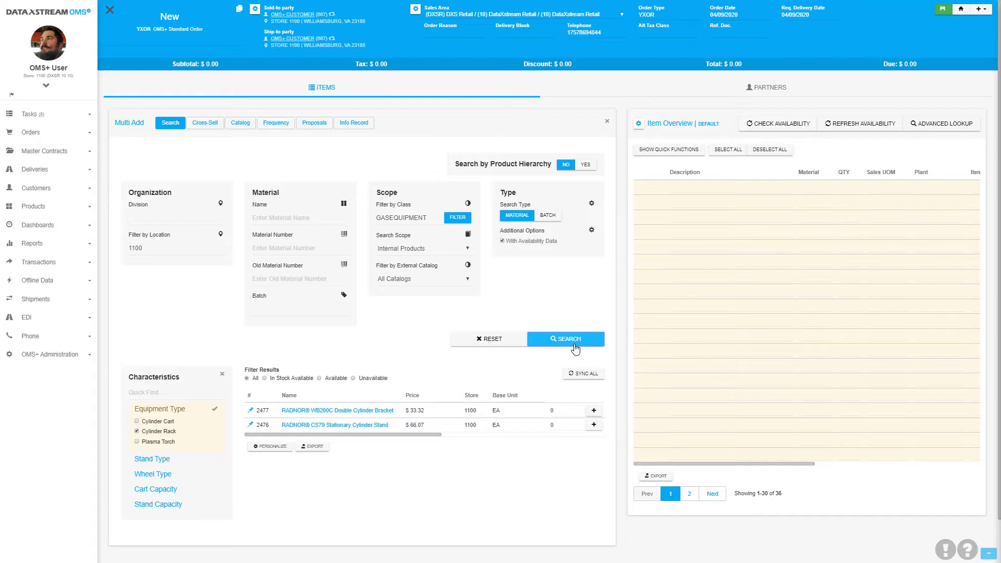
pyautogui.moveTo(551, 411)
pyautogui.click(594, 411)
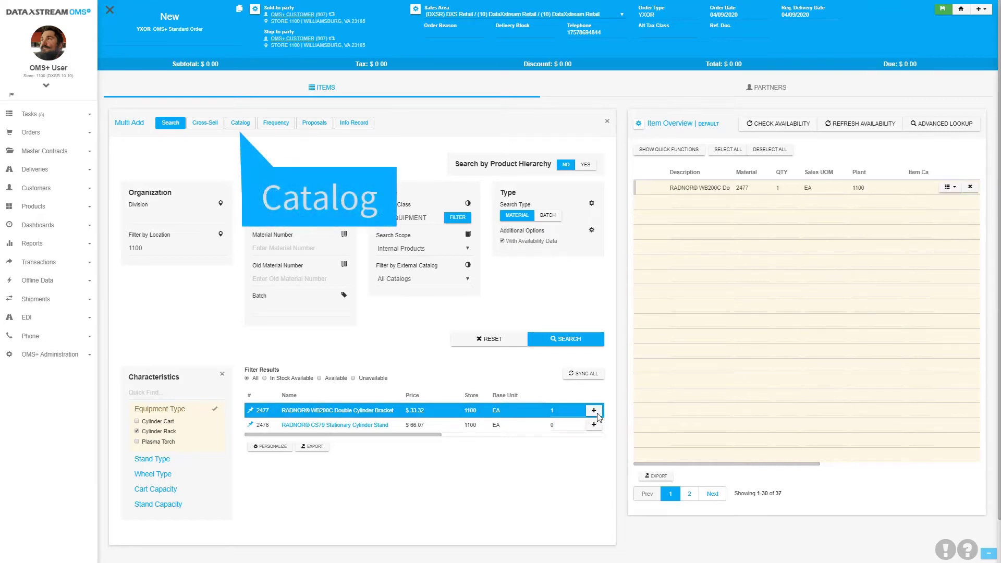
# - Show the Gas Equipment category products in the Multi Add catalog
pyautogui.click(237, 125)
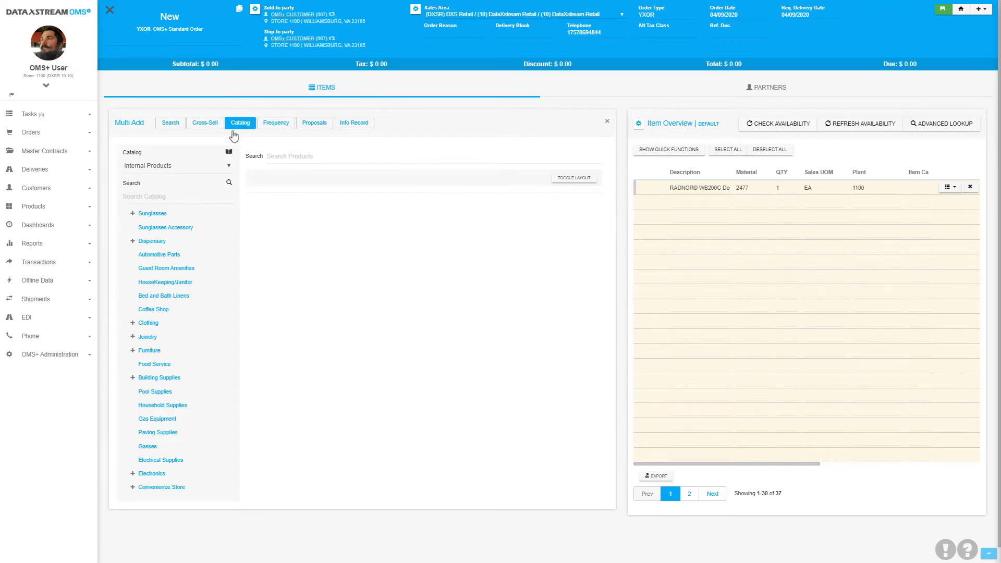
pyautogui.click(168, 422)
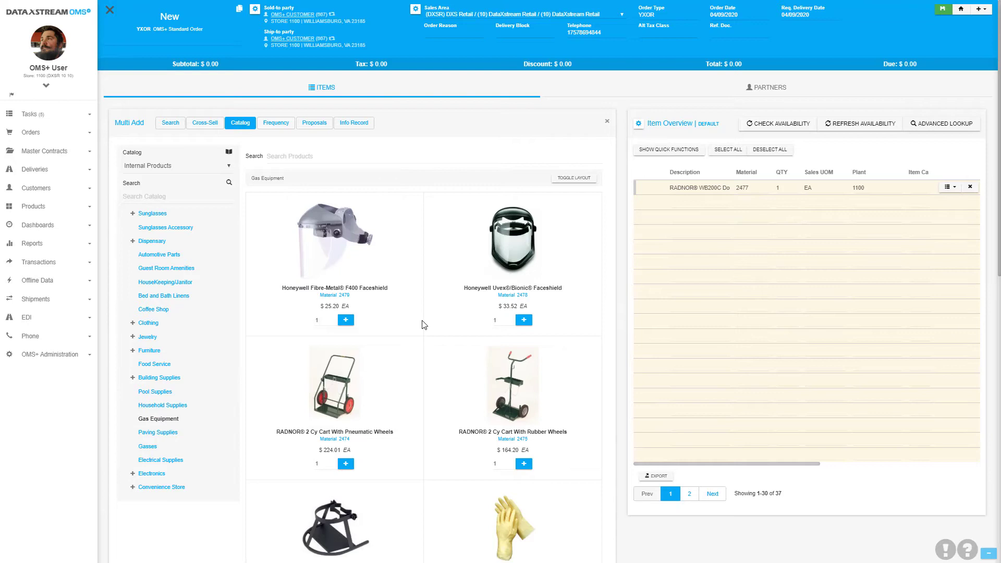
pyautogui.scroll(-1, 422, 325)
pyautogui.scroll(-2, 422, 325)
pyautogui.scroll(-2, 422, 325)
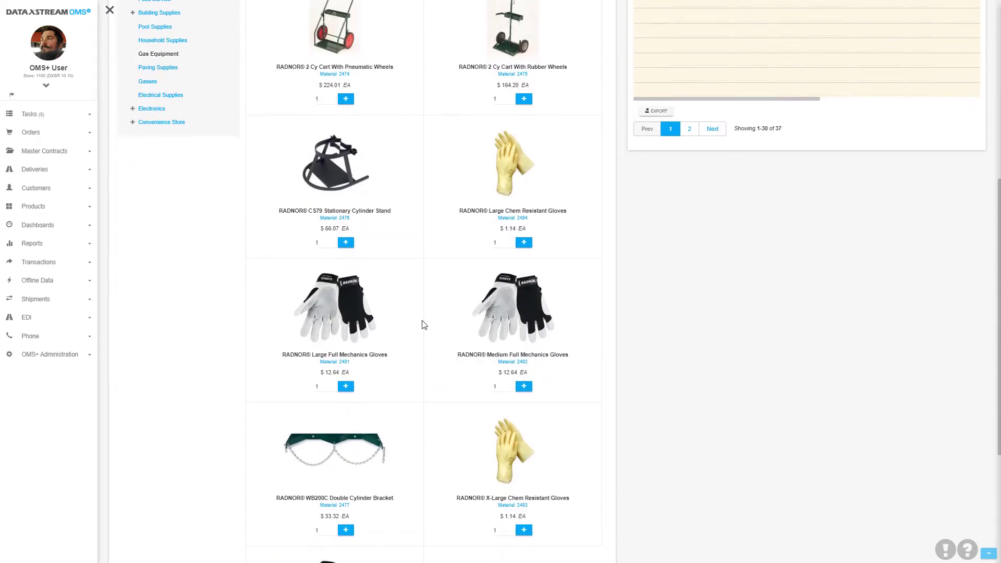
pyautogui.scroll(-1, 422, 325)
pyautogui.scroll(-2, 422, 325)
pyautogui.scroll(2, 422, 325)
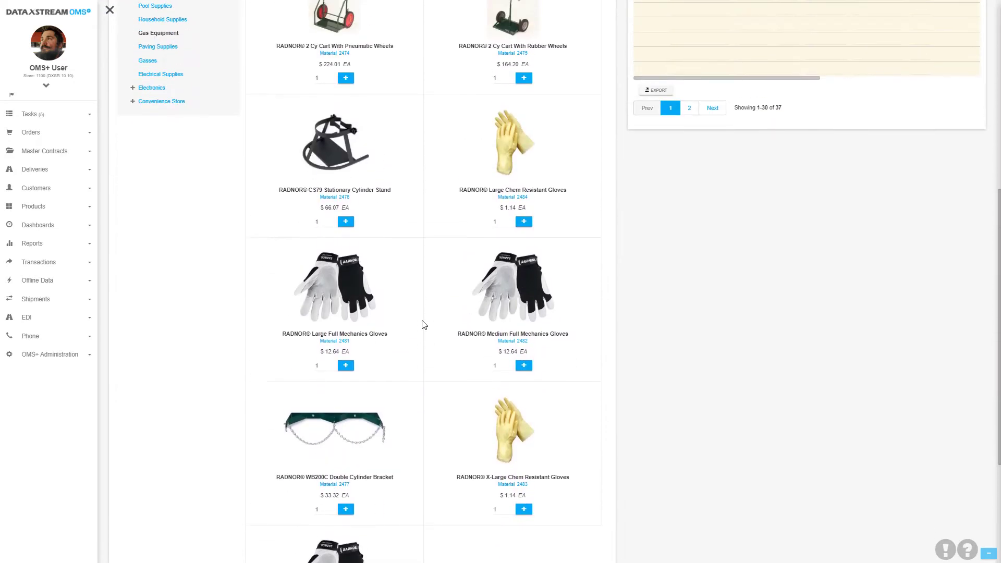
pyautogui.scroll(2, 422, 324)
pyautogui.scroll(1, 422, 324)
pyautogui.scroll(1, 421, 325)
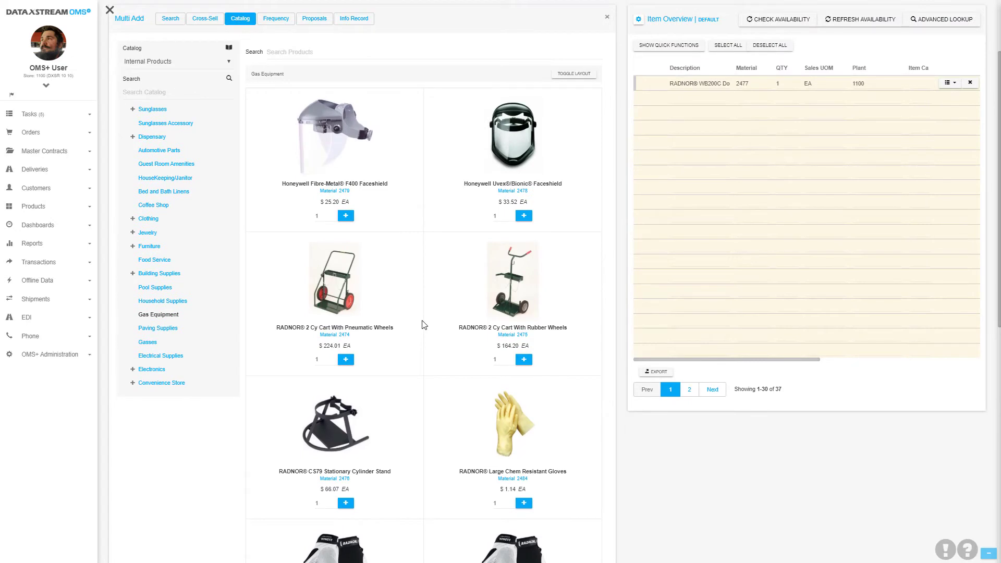
# - Add the F400 Faceshield, the pneumatic-wheel RADNOR 2-cylinder cart and X-Large Full Mechanics Gloves in list view
pyautogui.click(347, 215)
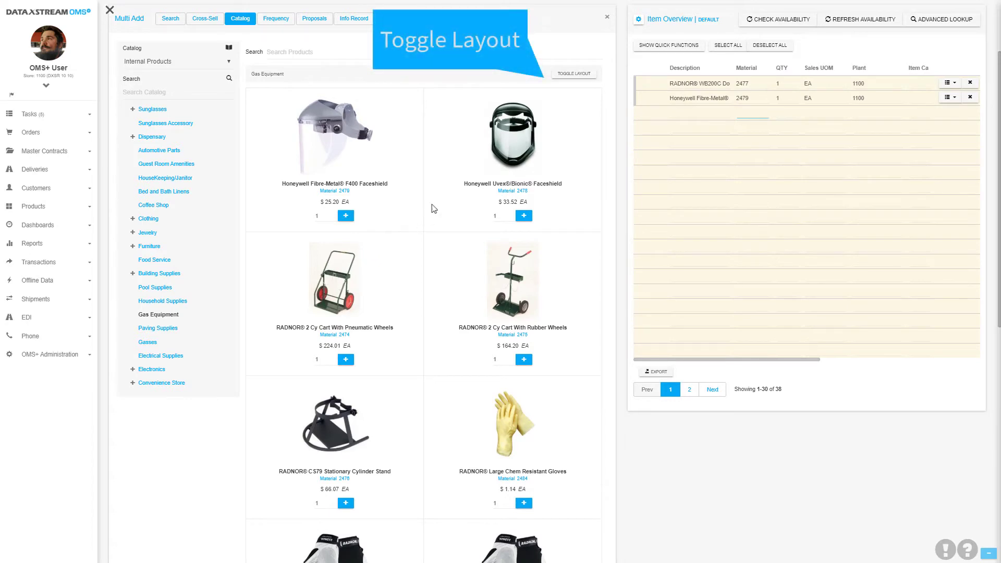
pyautogui.click(576, 78)
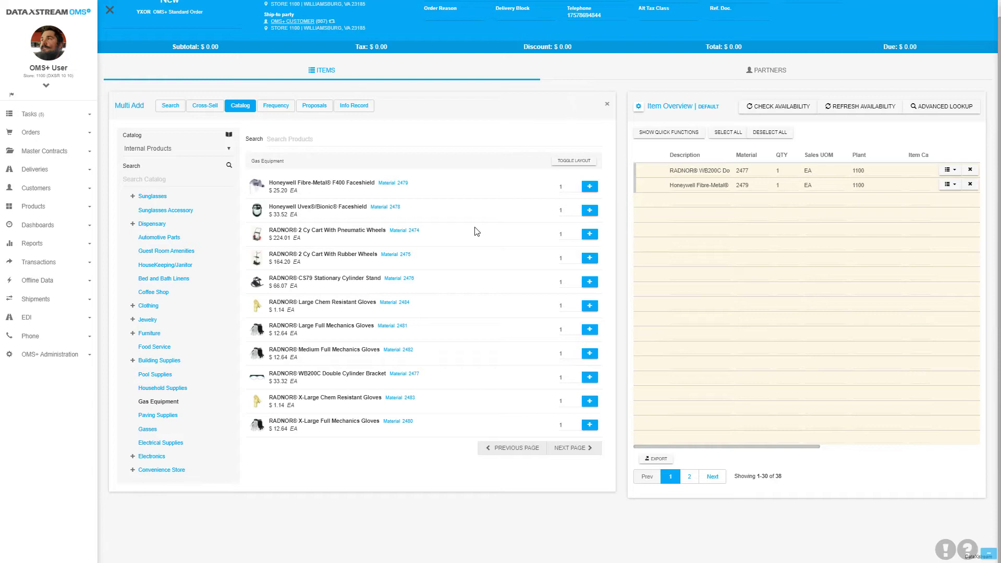
pyautogui.click(590, 233)
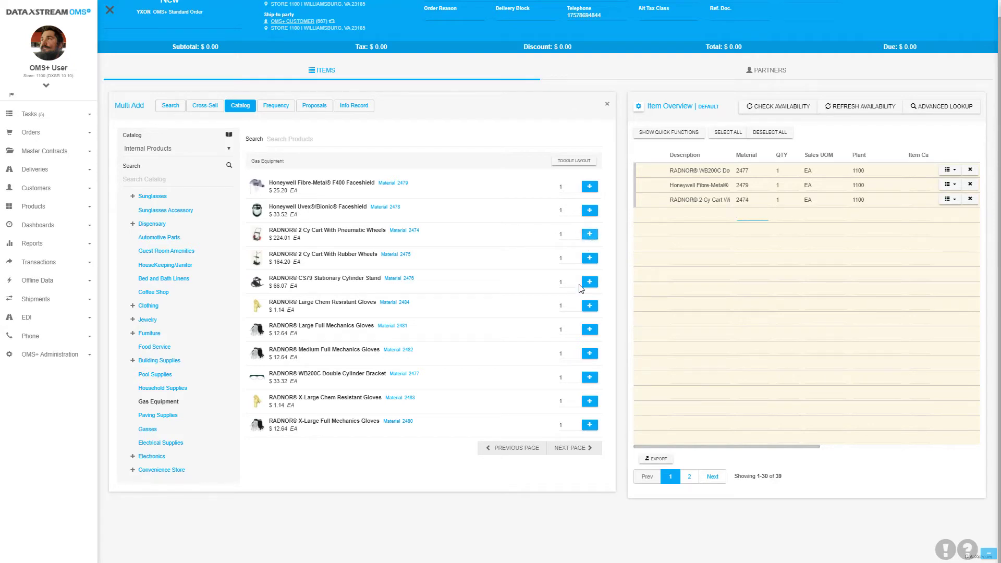
pyautogui.click(590, 426)
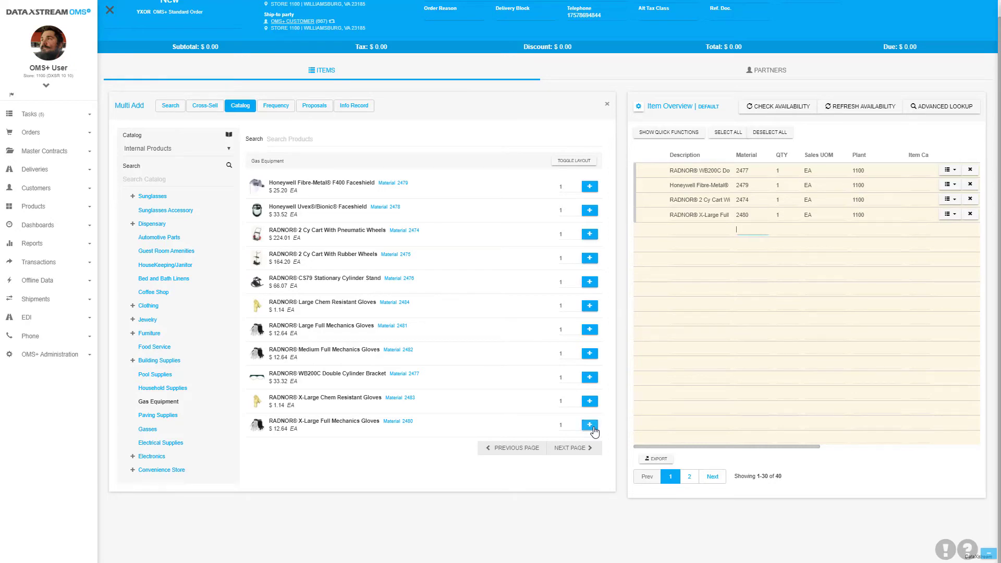